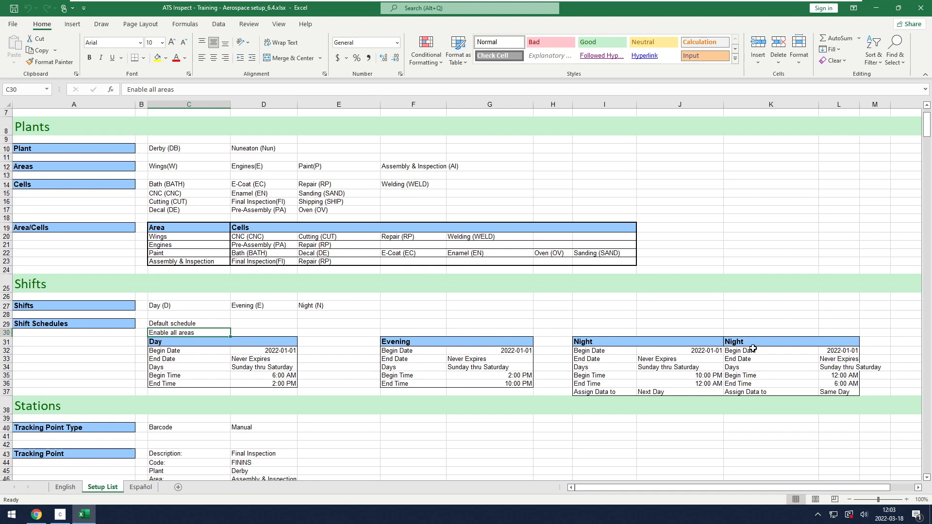
Add three shifts named Day, Evening and Night to the Shifts list
{"action": "left_click", "coordinate": [62, 519]}
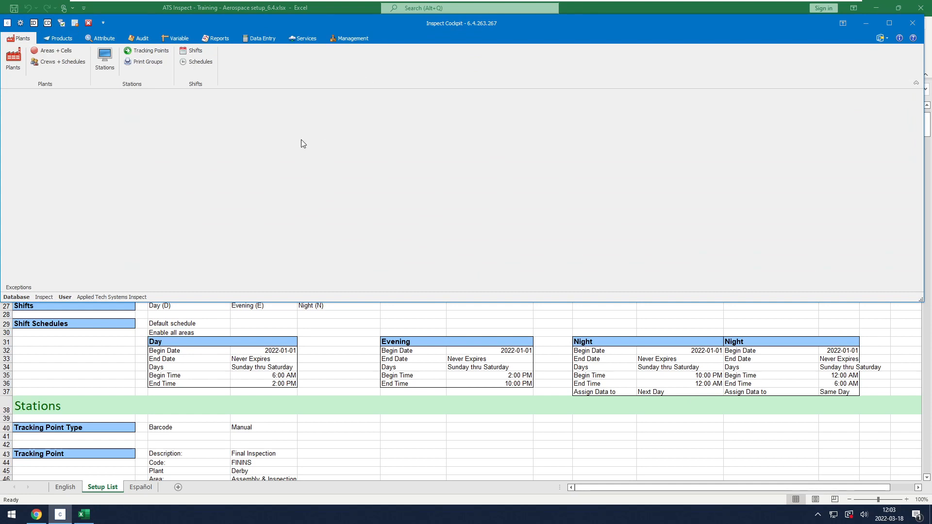
{"action": "left_click", "coordinate": [196, 52]}
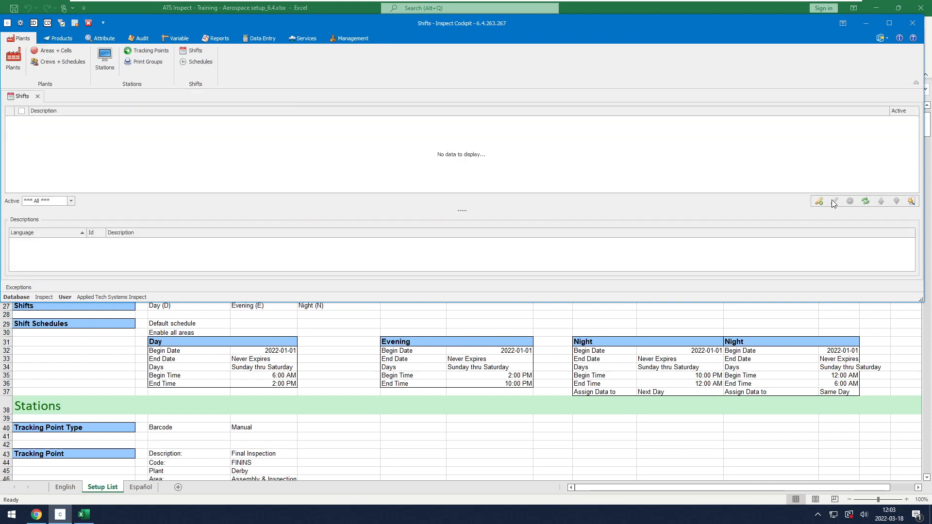
{"action": "left_click", "coordinate": [822, 200]}
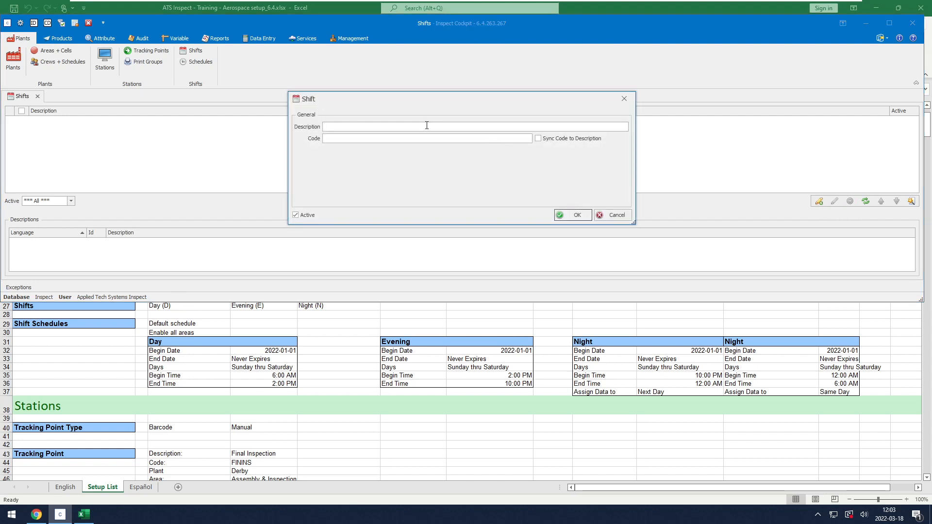
{"action": "type", "text": "D"}
{"action": "key", "text": "Return"}
{"action": "type", "text": "Env"}
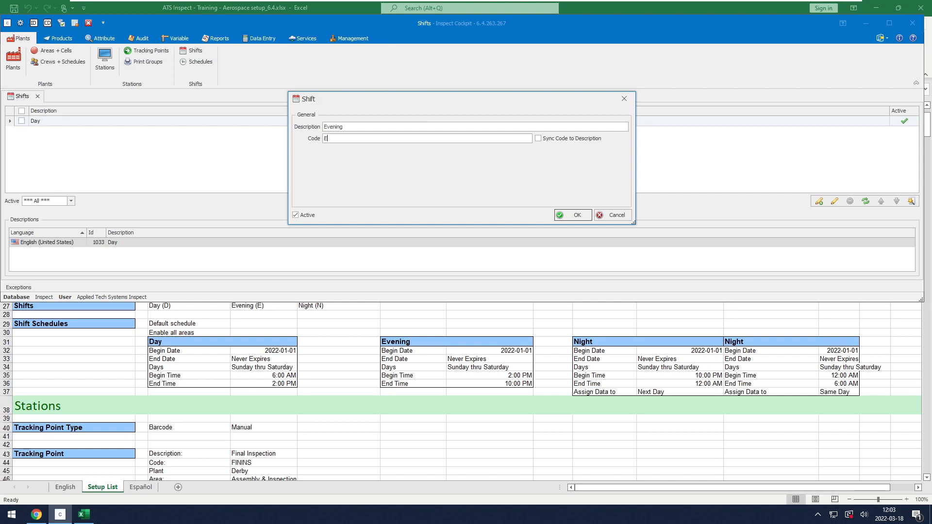
{"action": "key", "text": "Return"}
{"action": "type", "text": "Night"}
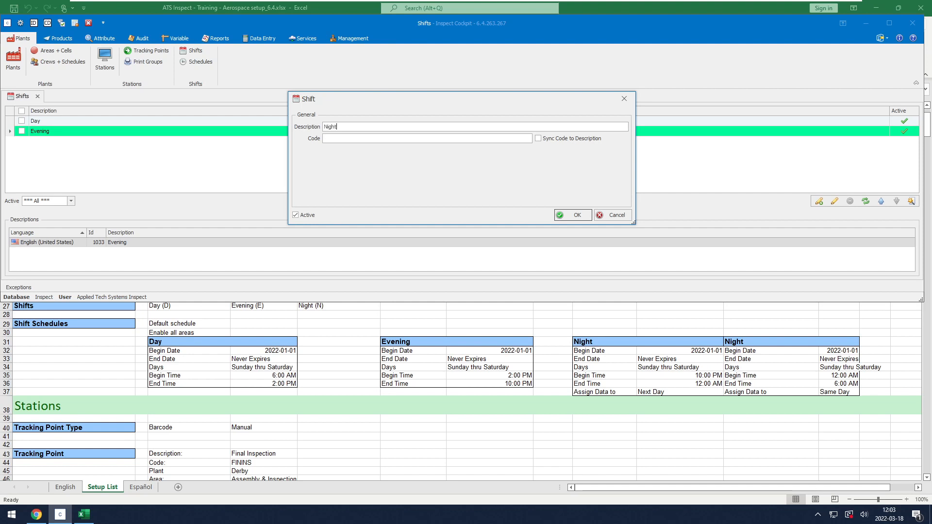
{"action": "key", "text": "Return"}
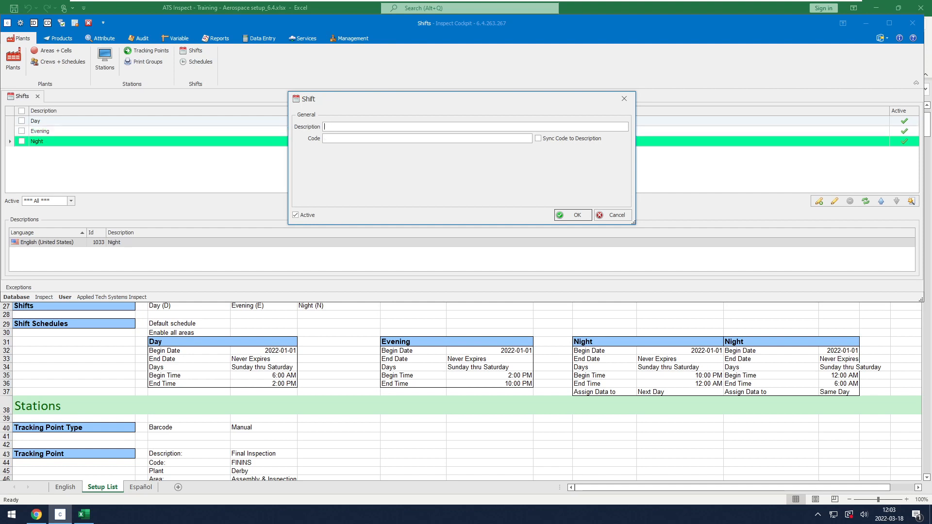
{"action": "key", "text": "Escape"}
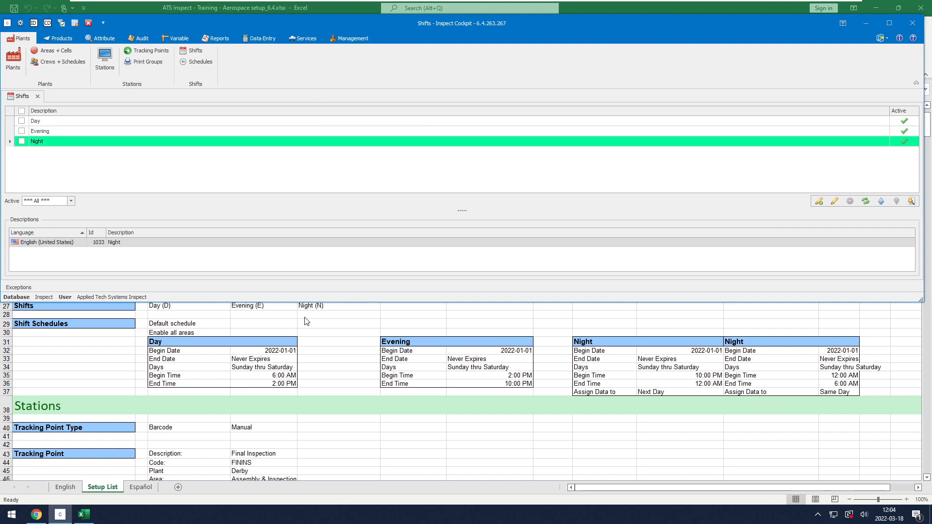
{"action": "left_click", "coordinate": [38, 96]}
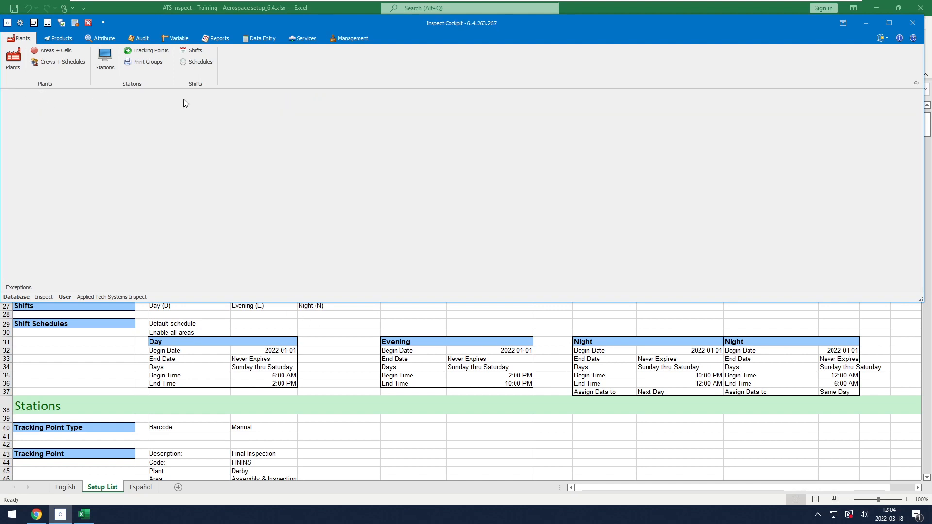
Create a shift schedule named 'default schedule' enabled for all four areas
{"action": "left_click", "coordinate": [203, 62]}
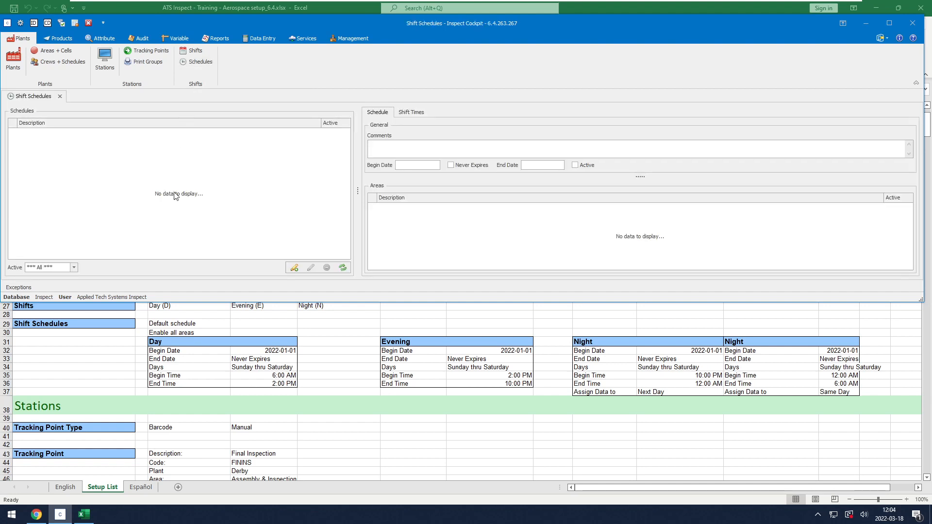
{"action": "left_click", "coordinate": [295, 268]}
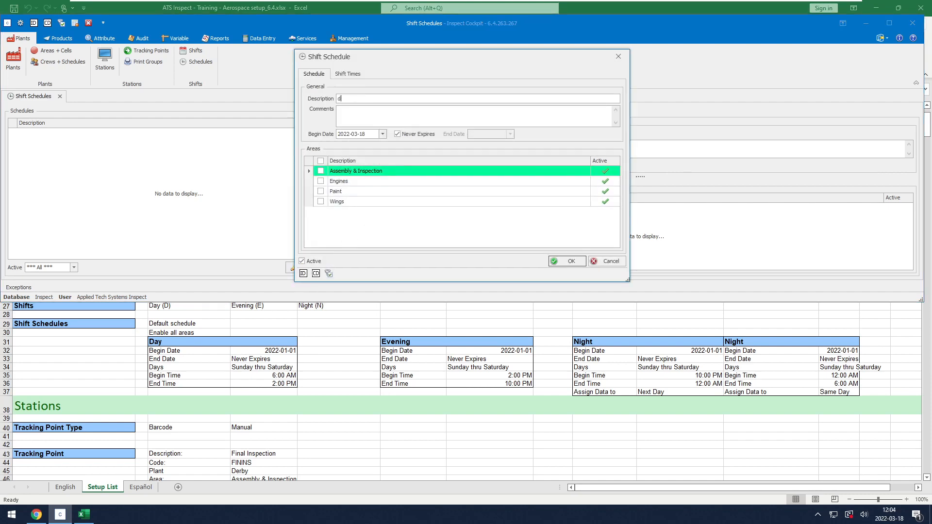
{"action": "type", "text": "default schedule"}
{"action": "left_click", "coordinate": [321, 161]}
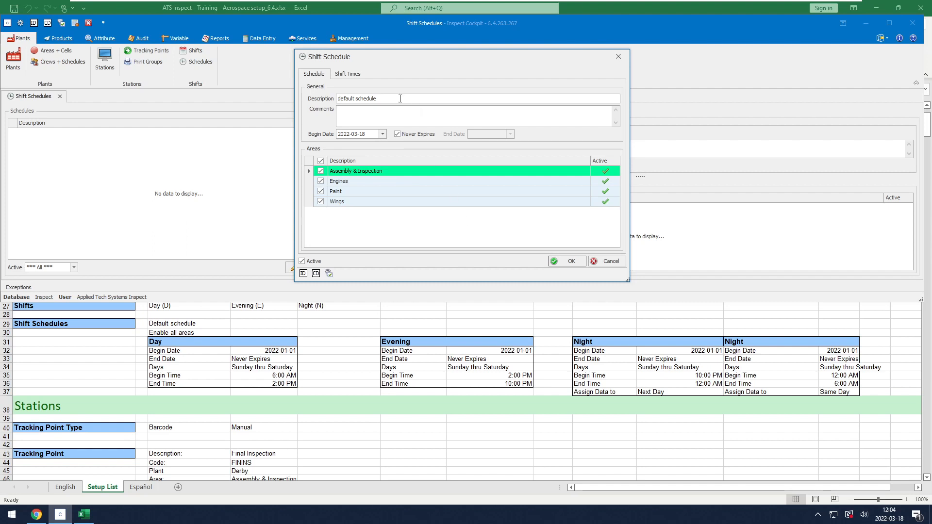
{"action": "left_click", "coordinate": [351, 74]}
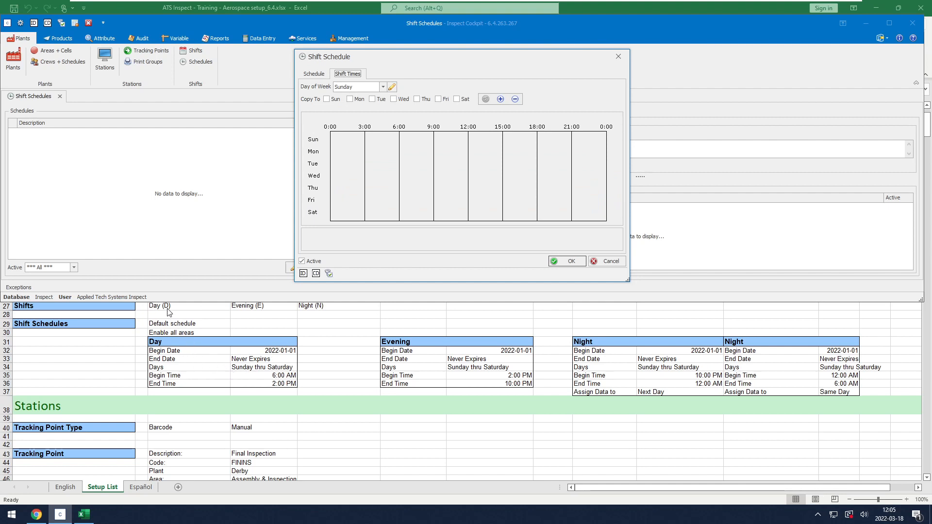
Give Sunday a Day shift segment from 6:00 to 14:00
{"action": "left_click", "coordinate": [392, 86]}
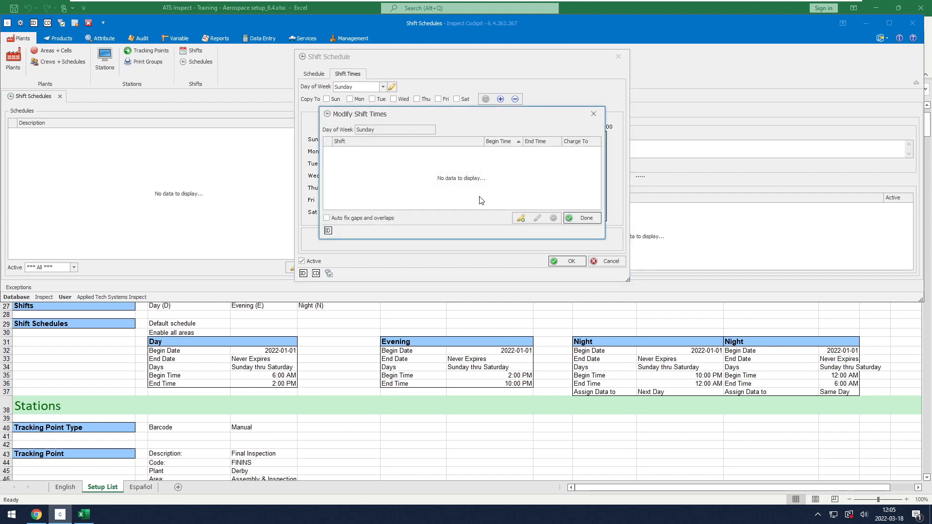
{"action": "left_click", "coordinate": [521, 219]}
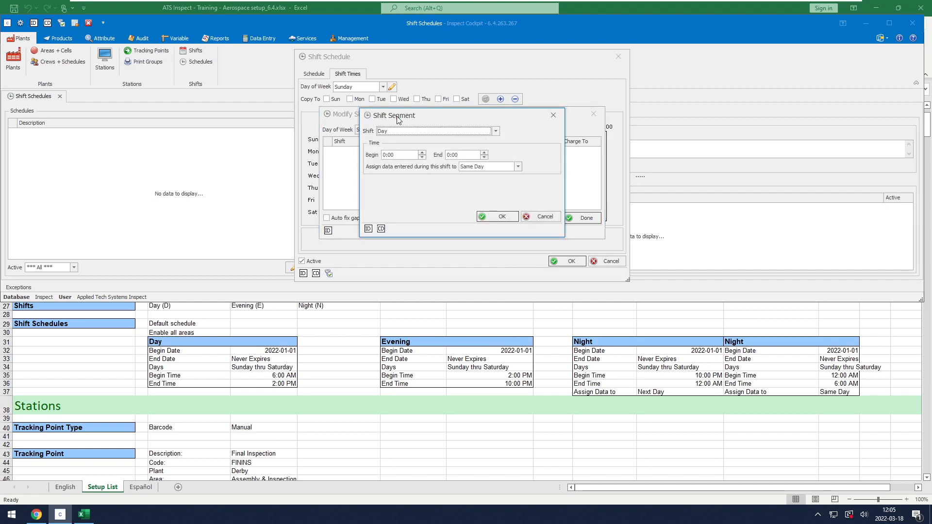
{"action": "left_click", "coordinate": [387, 155]}
{"action": "type", "text": "6"}
{"action": "left_click", "coordinate": [449, 155]}
{"action": "type", "text": "14"}
{"action": "left_click", "coordinate": [500, 217]}
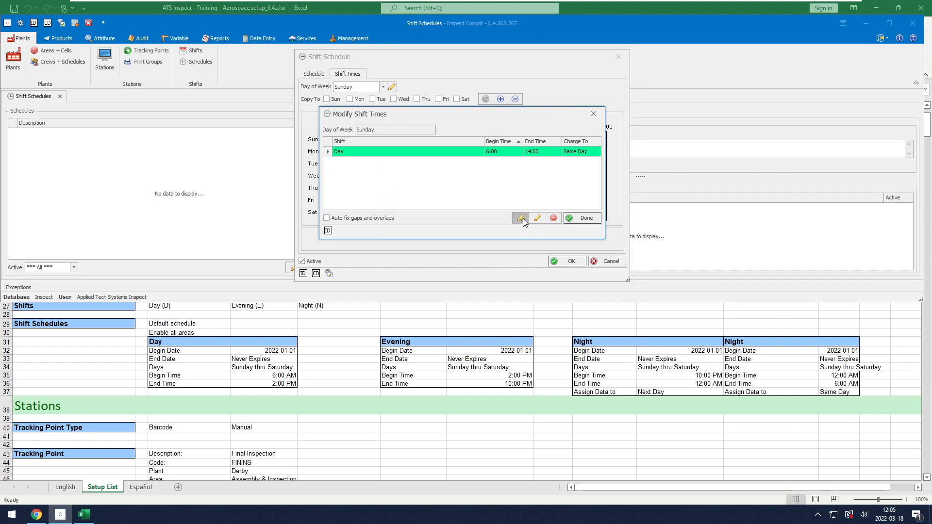
Add Sunday's Evening shift 14:00–22:00 and start a further segment for Night
{"action": "left_click", "coordinate": [521, 218]}
{"action": "left_click", "coordinate": [403, 131]}
{"action": "left_click", "coordinate": [402, 163]}
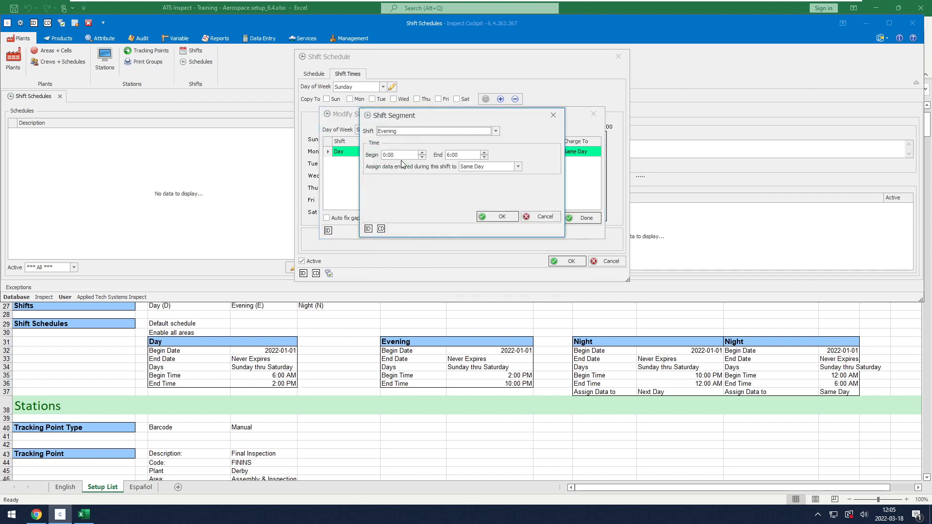
{"action": "left_click", "coordinate": [386, 155]}
{"action": "type", "text": "14"}
{"action": "left_click", "coordinate": [452, 154]}
{"action": "type", "text": "22"}
{"action": "left_click", "coordinate": [505, 218]}
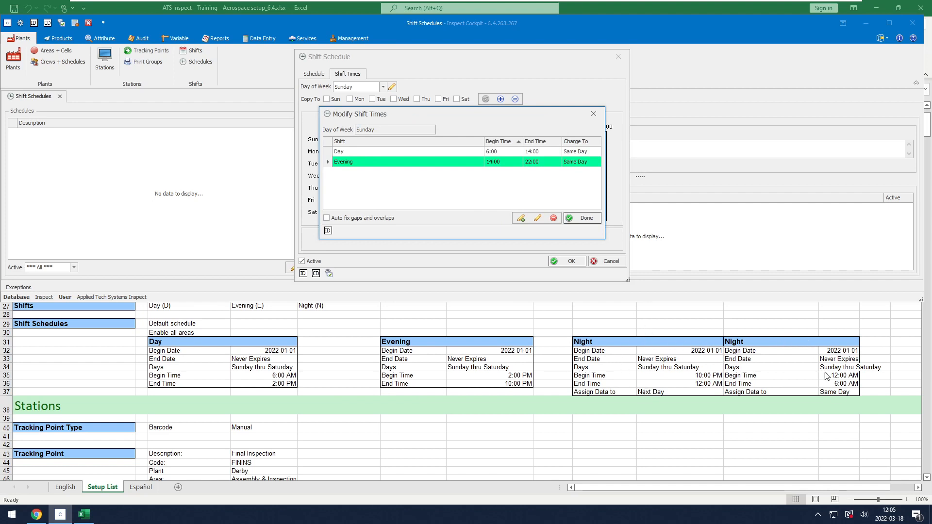
{"action": "left_click", "coordinate": [521, 220]}
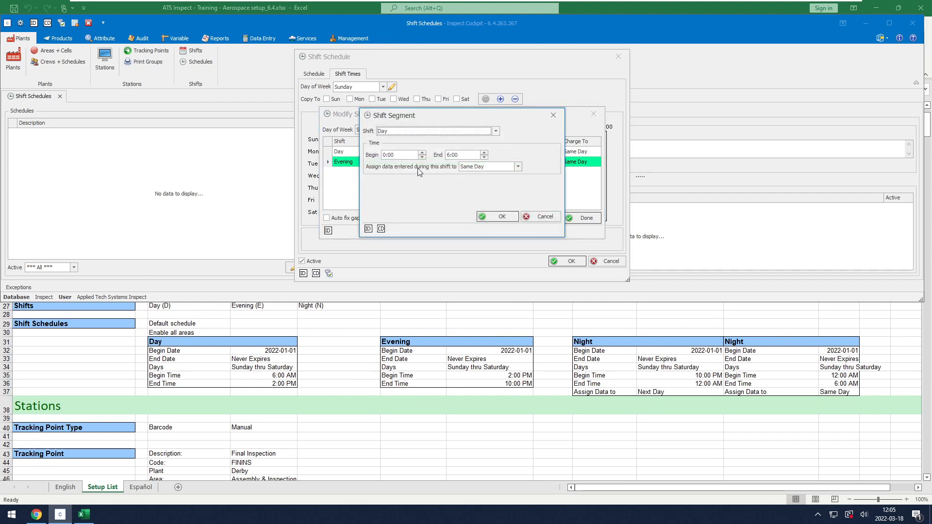
{"action": "left_click", "coordinate": [393, 130]}
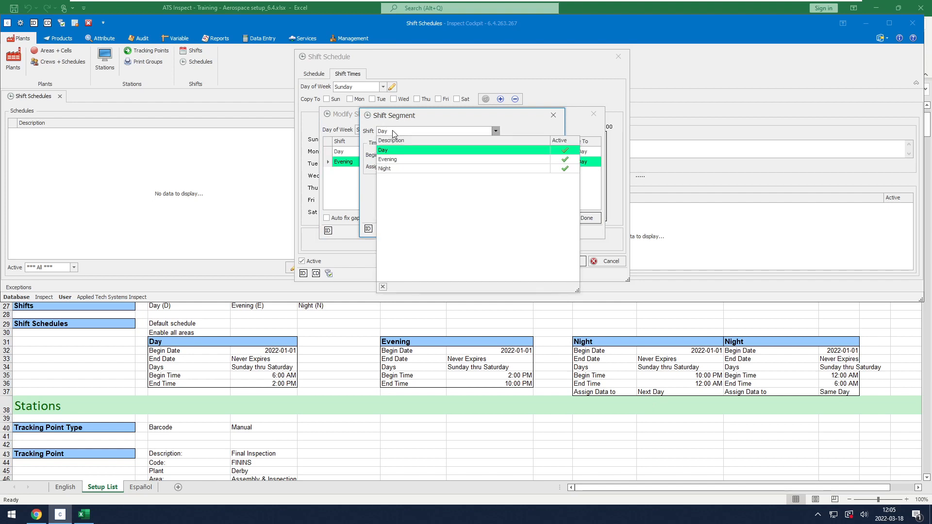
Make the segment a Night shift 22:00–0:00 with data assigned to Next Day
{"action": "left_click", "coordinate": [393, 170]}
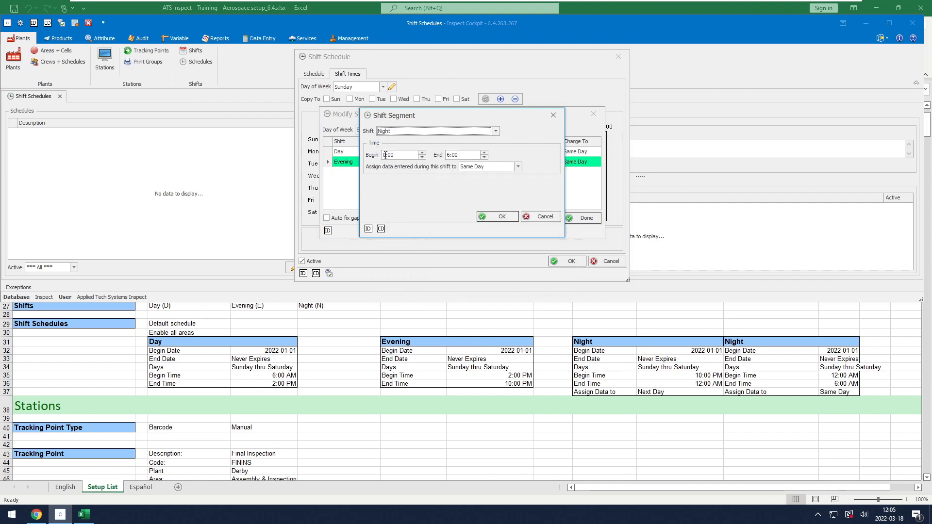
{"action": "type", "text": "22"}
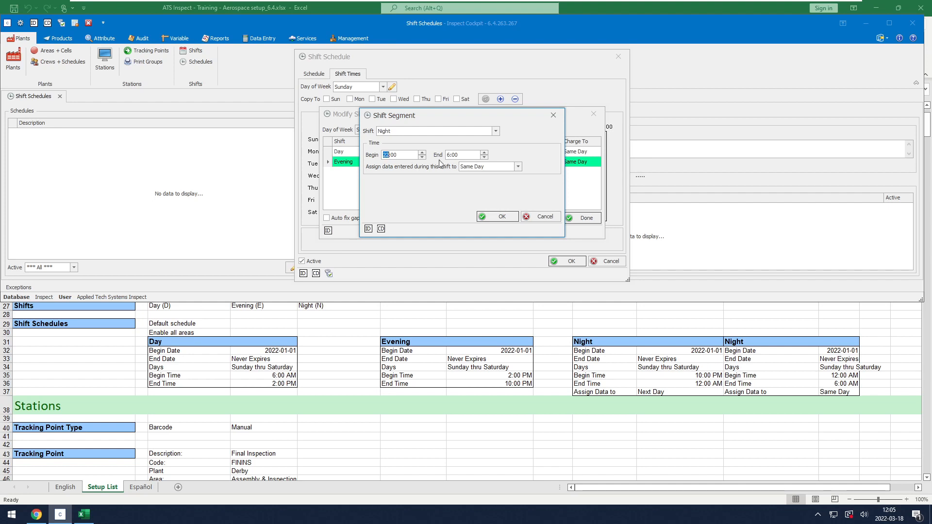
{"action": "left_click", "coordinate": [450, 155]}
{"action": "left_click", "coordinate": [492, 169]}
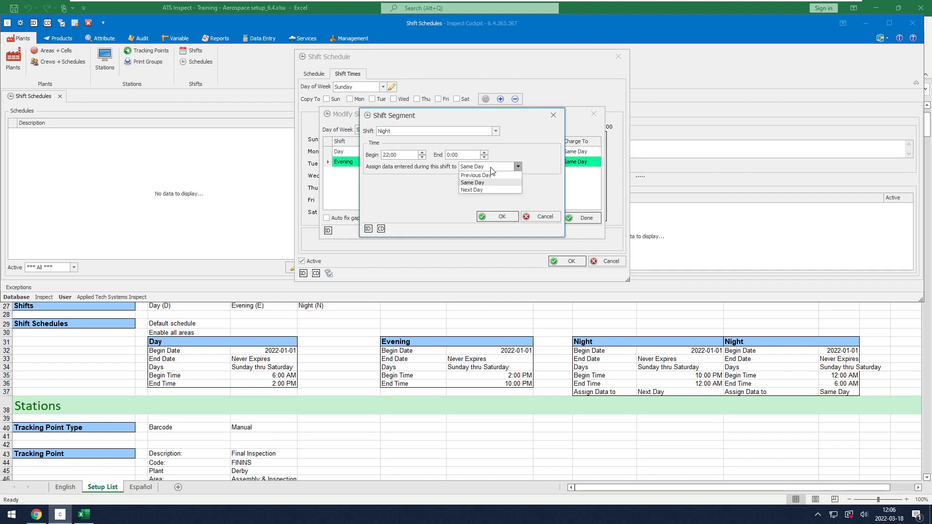
{"action": "left_click", "coordinate": [482, 190]}
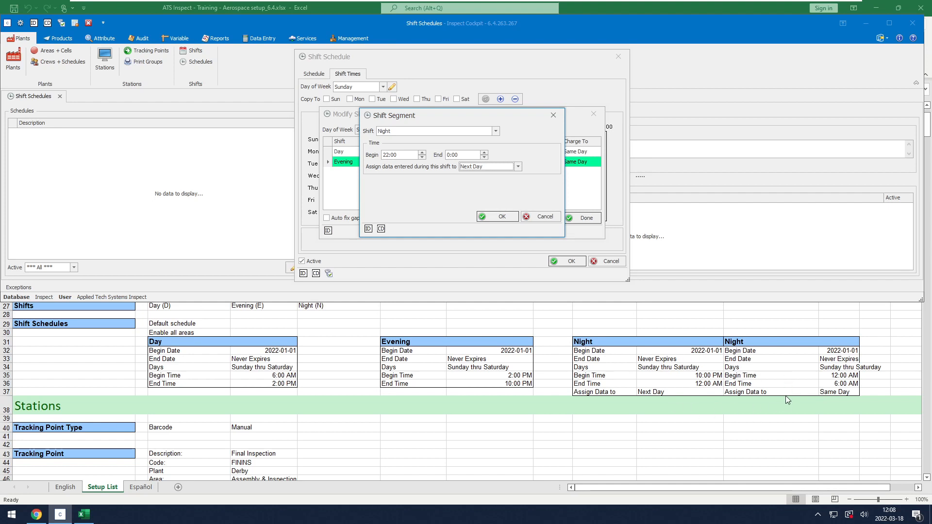
{"action": "left_click", "coordinate": [497, 216]}
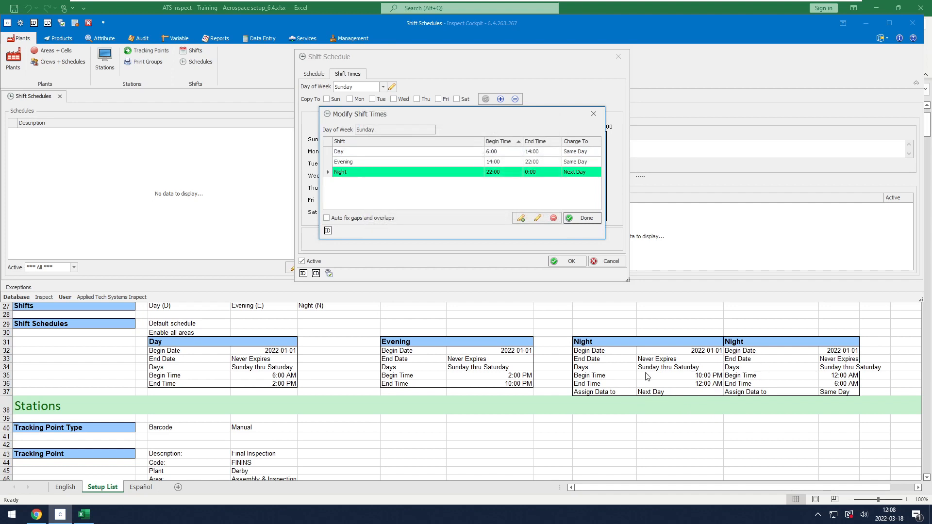
Add a Night 0:00–6:00 segment, turn on Auto fix gaps and overlaps, and finish Sunday
{"action": "left_click", "coordinate": [521, 219]}
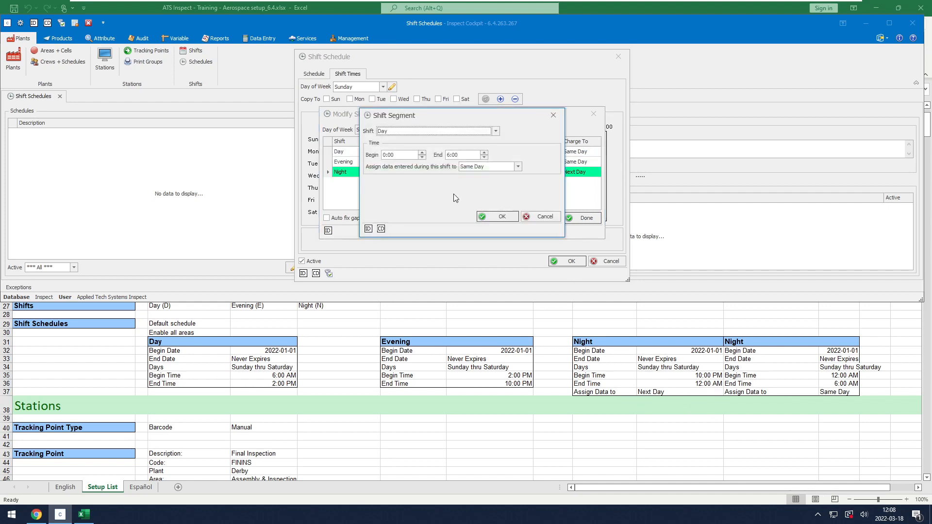
{"action": "left_click", "coordinate": [384, 132]}
{"action": "left_click", "coordinate": [387, 169]}
{"action": "left_click", "coordinate": [502, 217]}
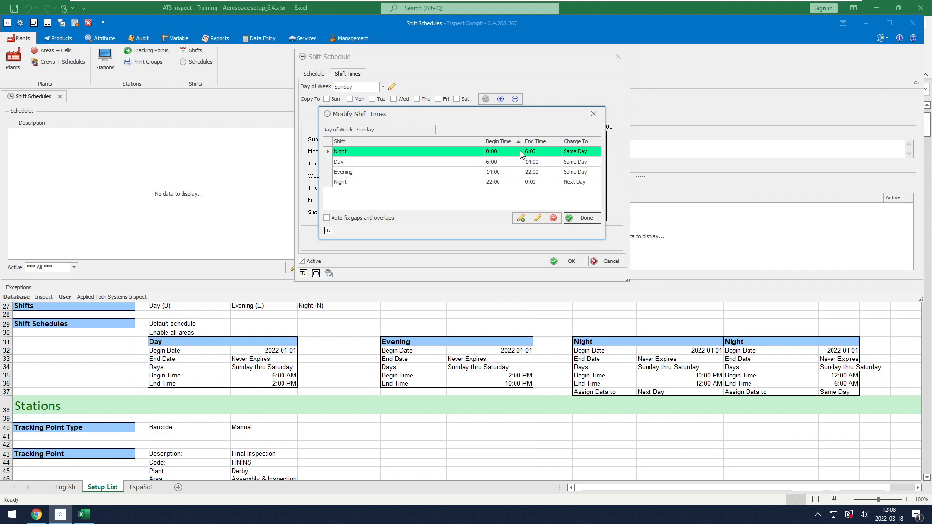
{"action": "left_click", "coordinate": [348, 219]}
{"action": "left_click", "coordinate": [585, 217]}
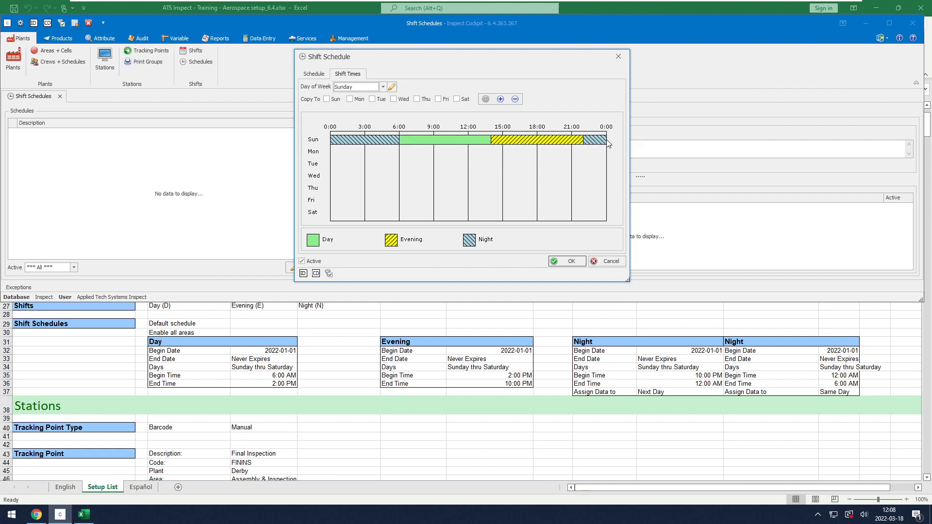
Copy Sunday's shift times to Sunday through Saturday and save the default schedule
{"action": "left_click", "coordinate": [501, 99]}
{"action": "left_click", "coordinate": [486, 100]}
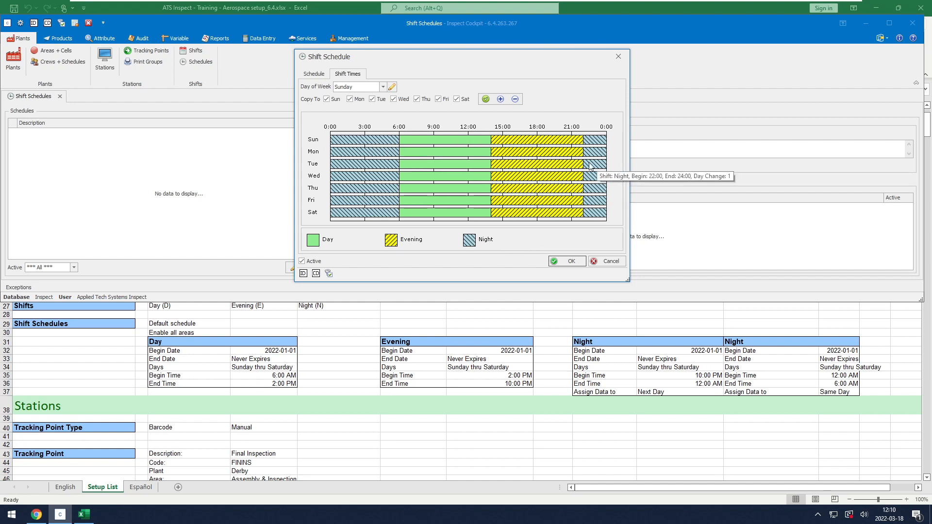
{"action": "left_click", "coordinate": [571, 262]}
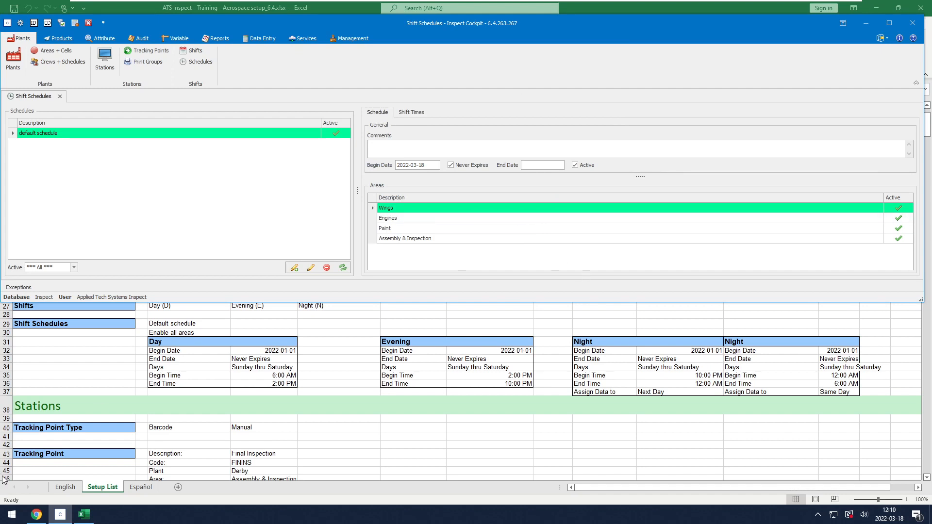
In the online help, view Defining Crews, then return to Defining Shift Schedules
{"action": "left_click", "coordinate": [36, 515]}
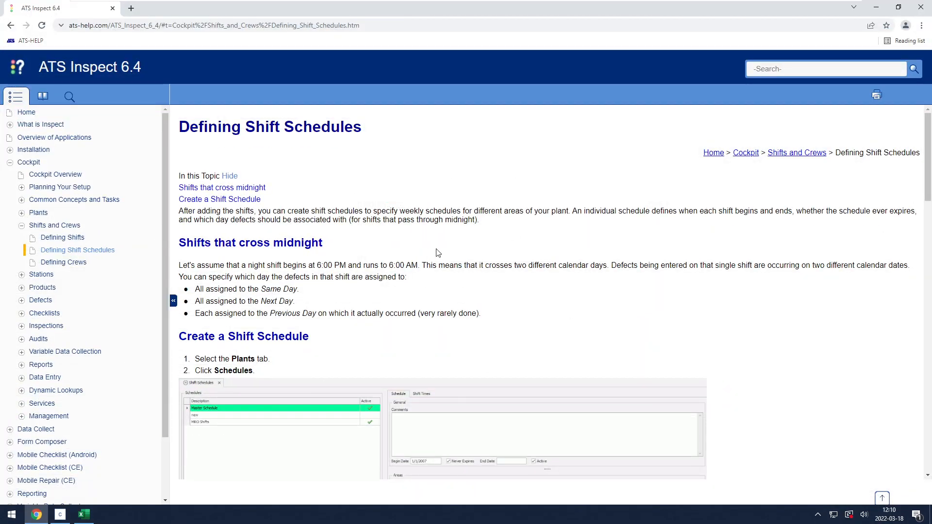
{"action": "scroll", "coordinate": [367, 248], "scroll_direction": "down", "scroll_amount": 20}
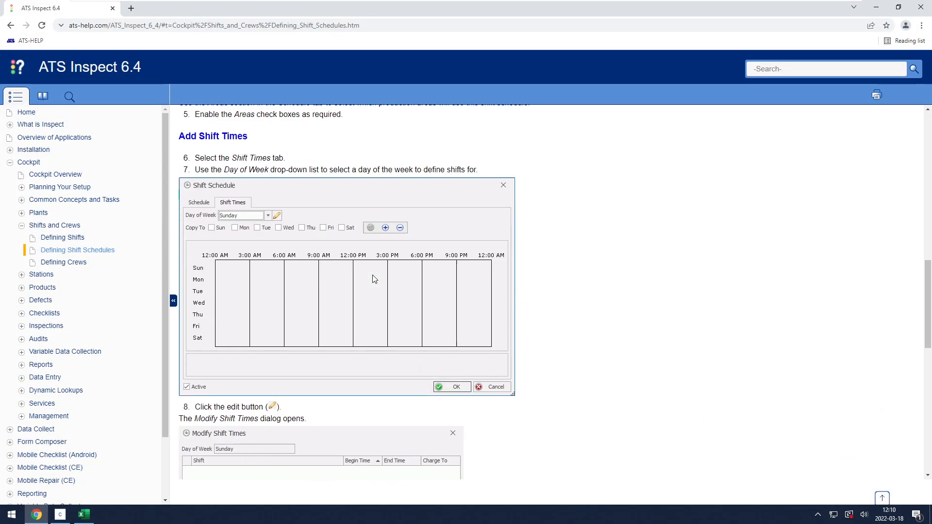
{"action": "scroll", "coordinate": [373, 279], "scroll_direction": "up", "scroll_amount": 20}
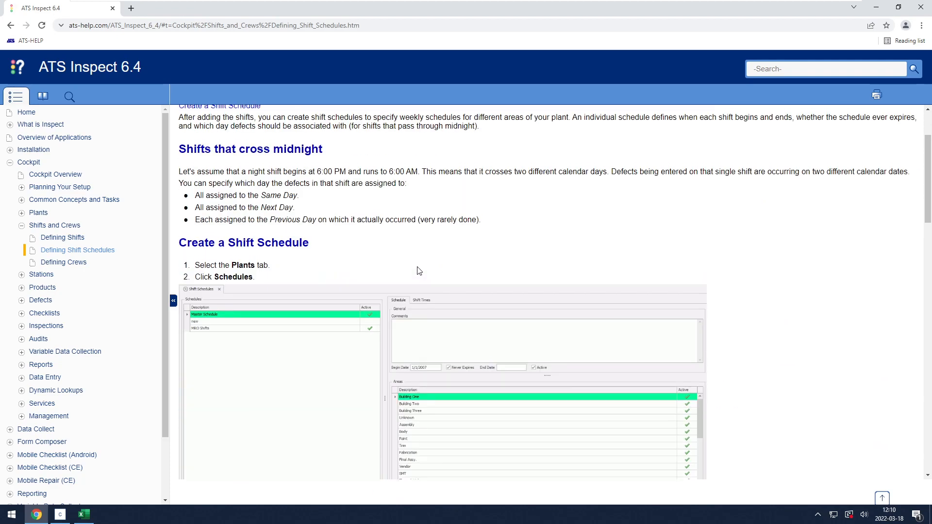
{"action": "left_click", "coordinate": [79, 267]}
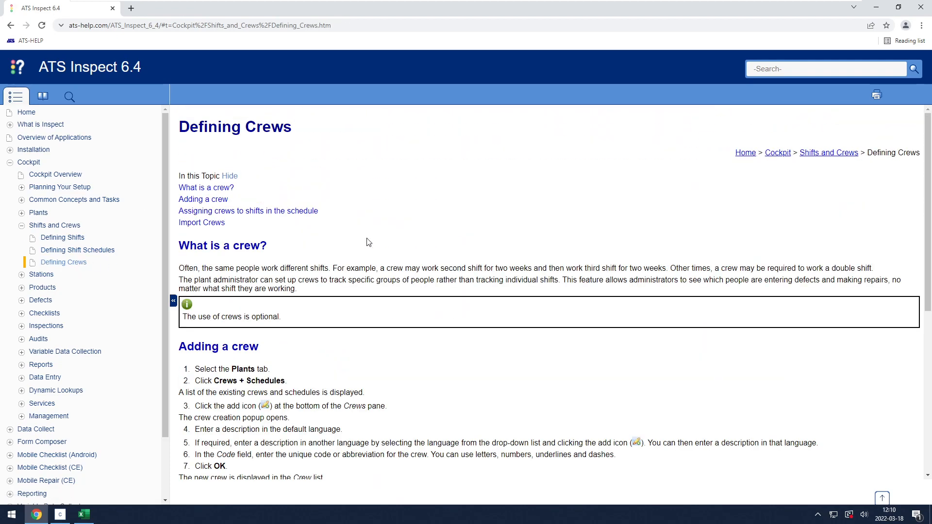
{"action": "scroll", "coordinate": [397, 316], "scroll_direction": "down", "scroll_amount": 6}
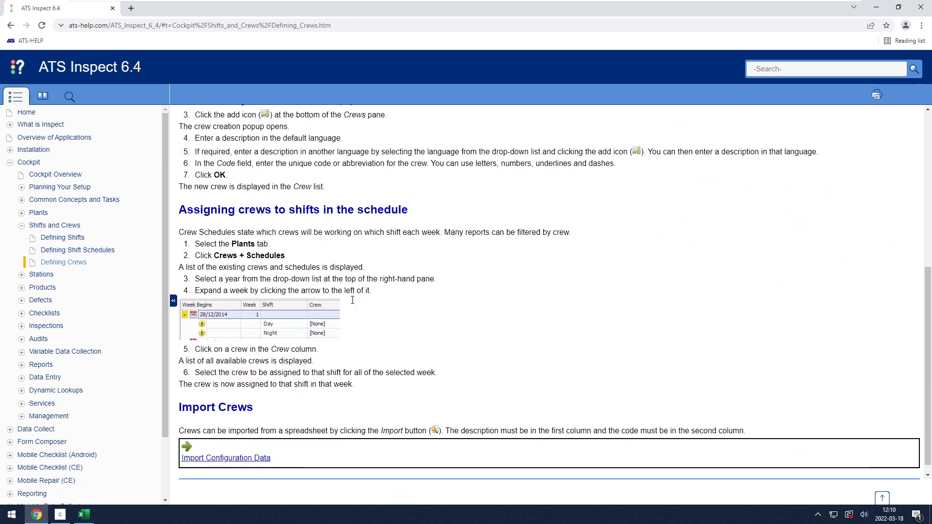
{"action": "scroll", "coordinate": [397, 317], "scroll_direction": "up", "scroll_amount": 5}
{"action": "scroll", "coordinate": [397, 317], "scroll_direction": "up", "scroll_amount": 2}
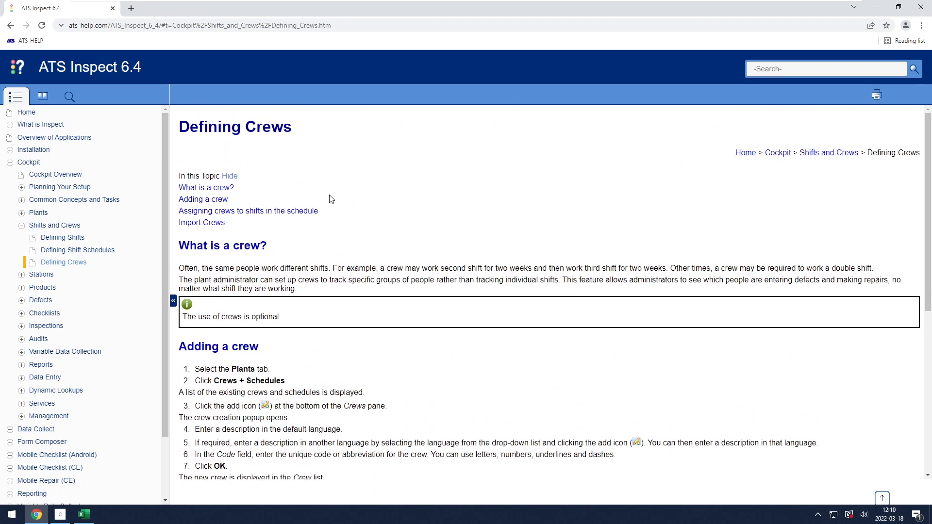
{"action": "left_click", "coordinate": [77, 250]}
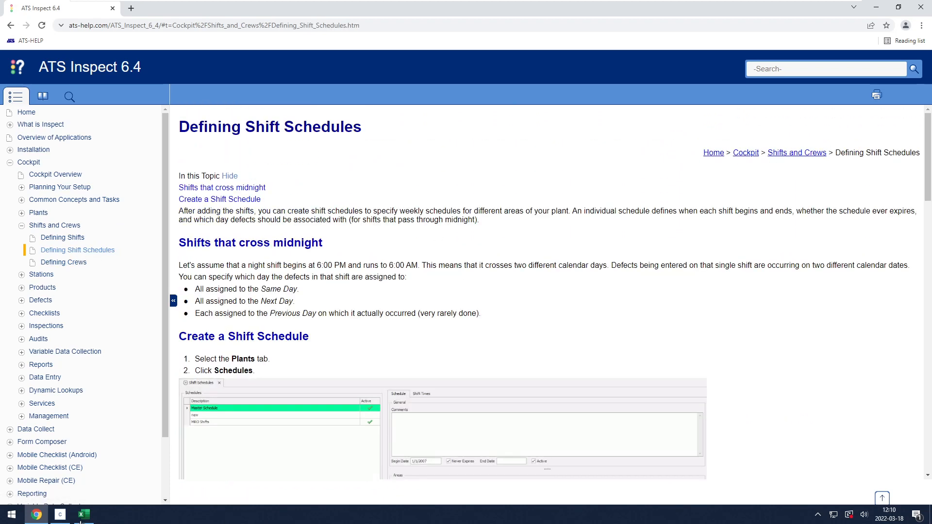
{"action": "mouse_move", "coordinate": [62, 520]}
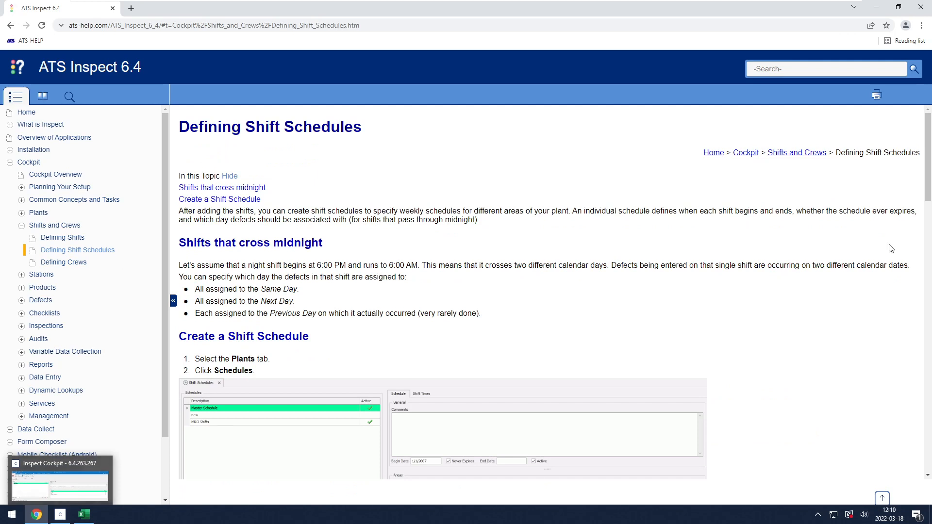